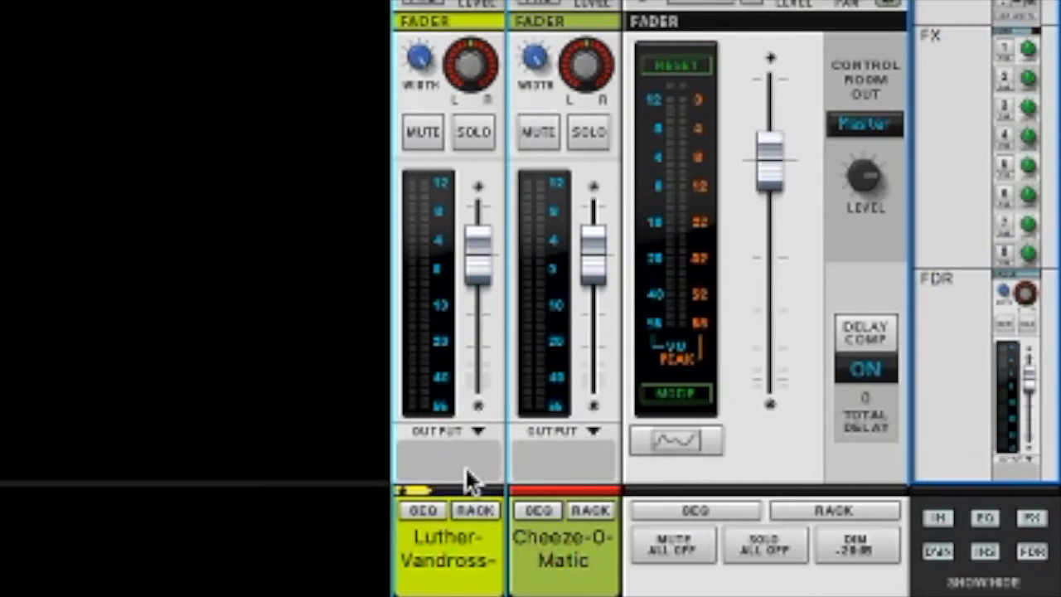
Route the Luther-Vandross and Cheeze-O-Matic mixer channels together to a new output bus.
click(469, 561)
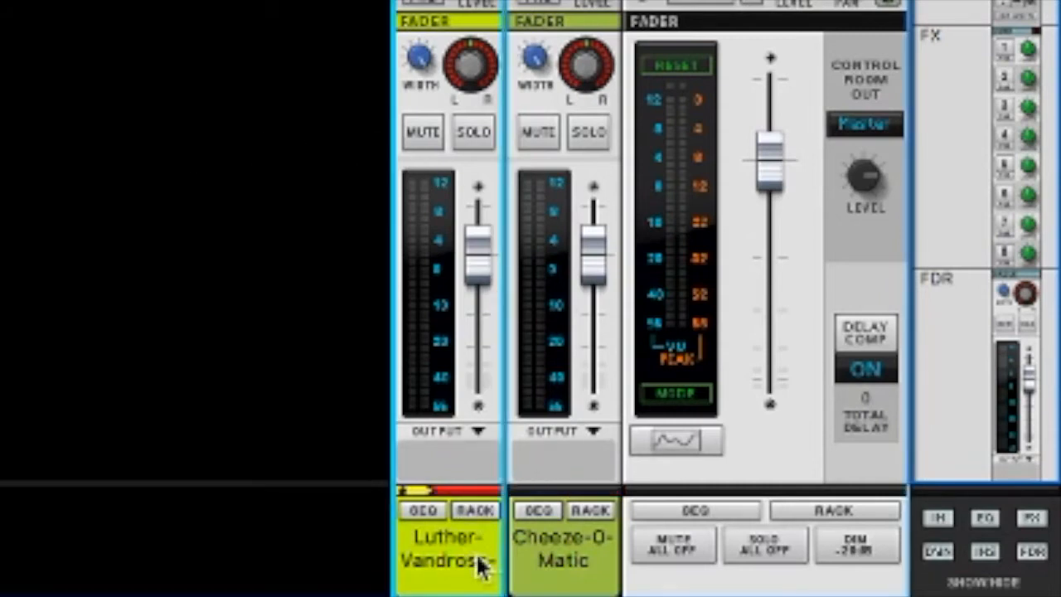
click(557, 537)
click(444, 467)
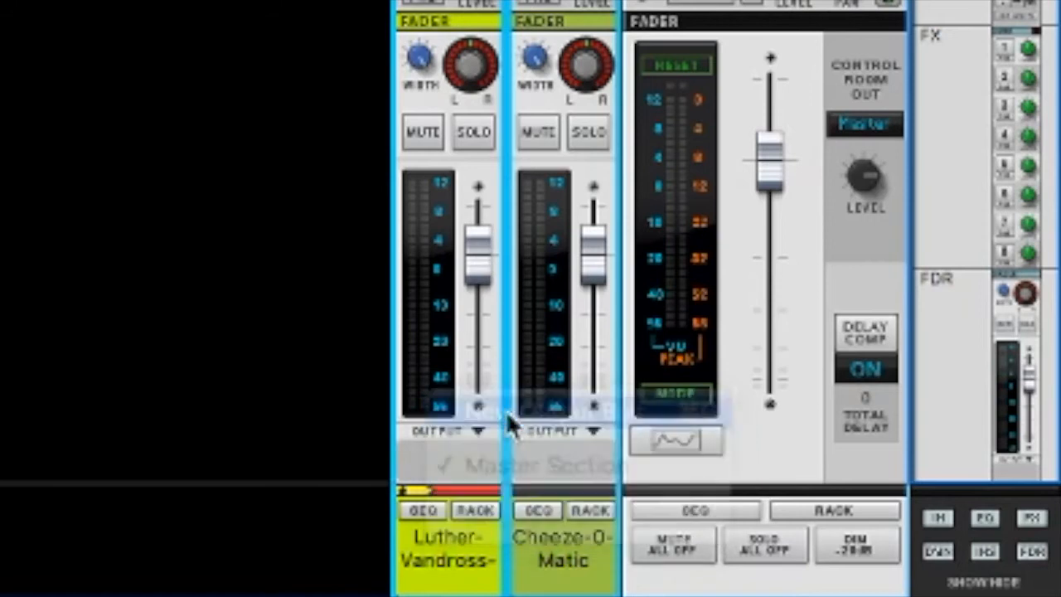
click(505, 410)
Rename the new bus channel as Sidechain.
double_click(568, 548)
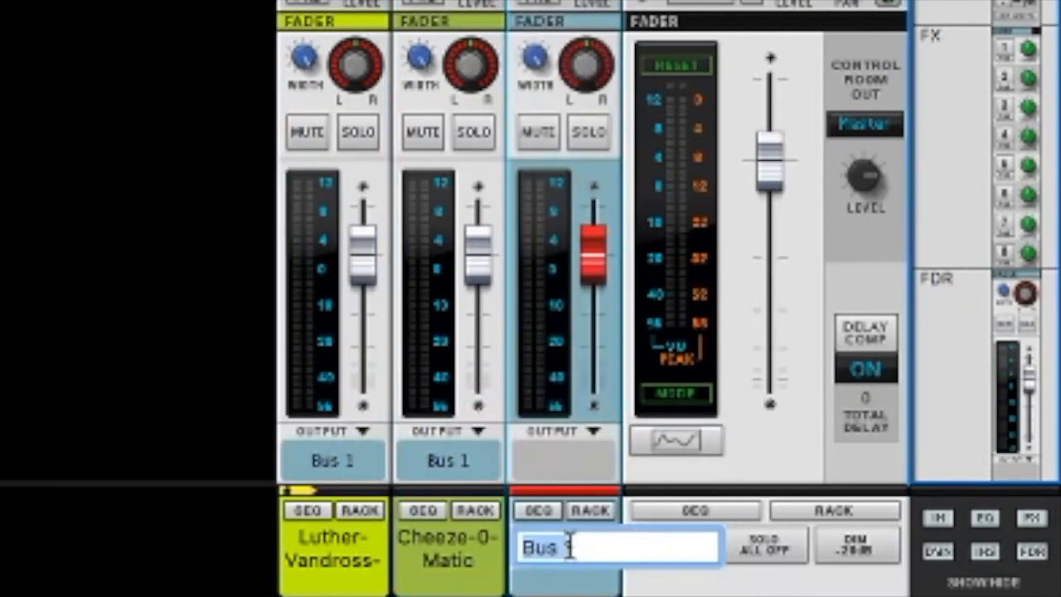
text(Sidechain)
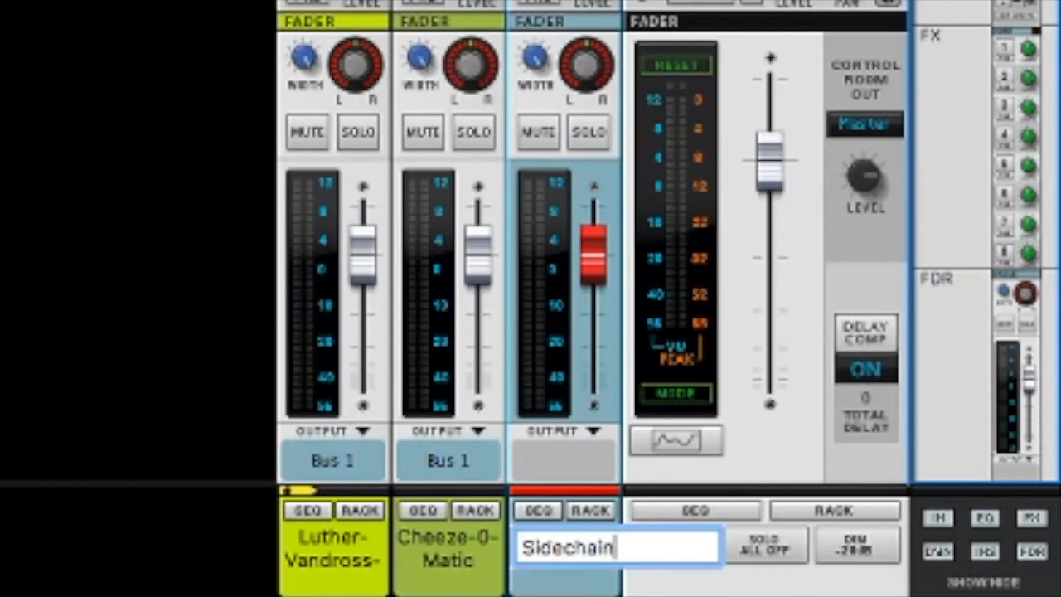
key(Return)
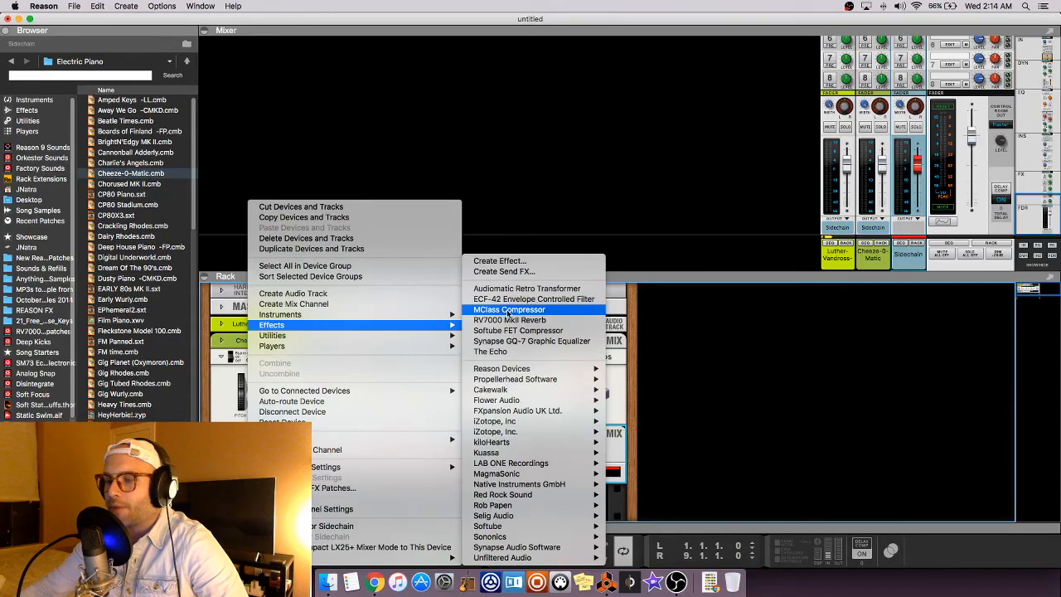
Add an MClass Compressor as an insert on the Sidechain channel and create a Redrum drum machine below it.
click(509, 312)
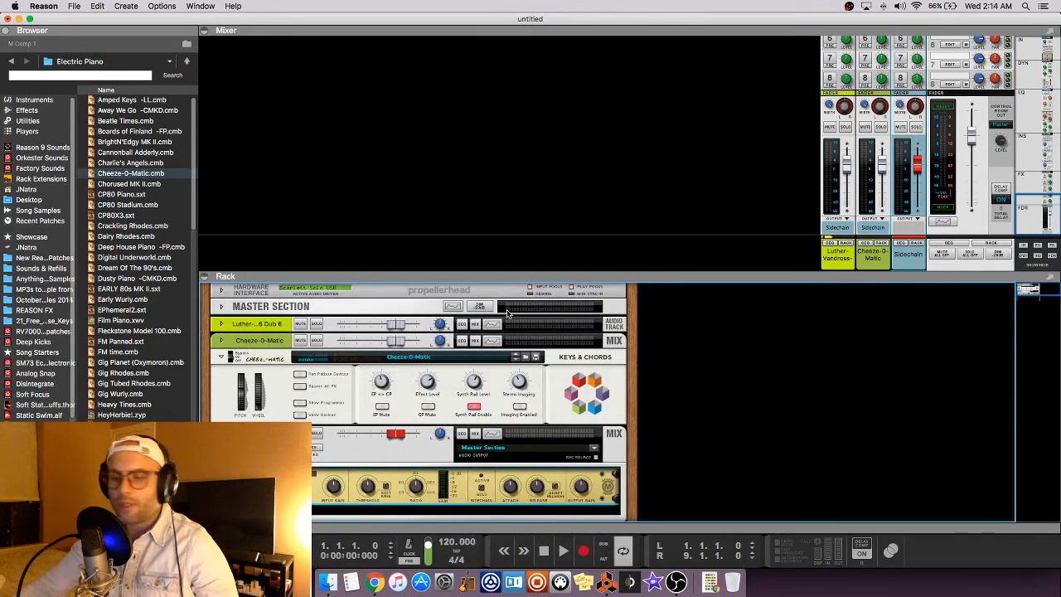
key(Tab)
scroll(271, 410, down, 5)
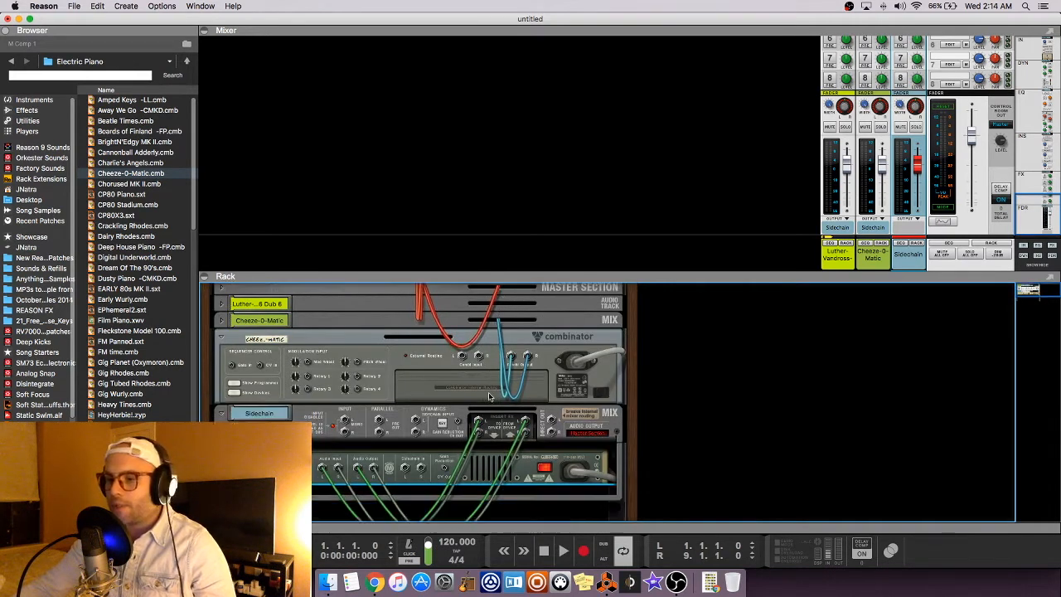
right_click(271, 409)
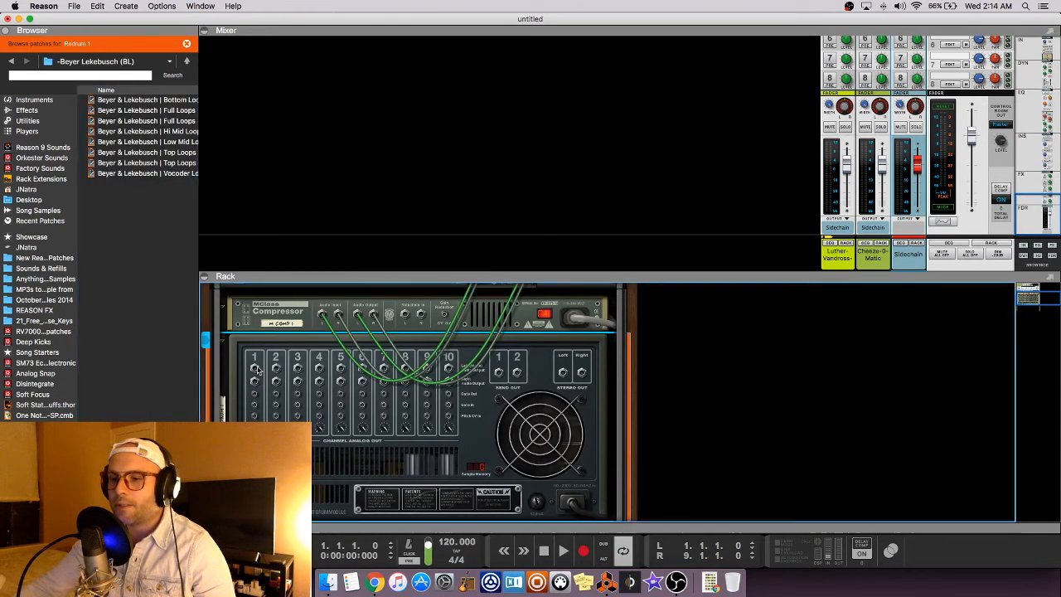
drag(254, 368, 406, 315)
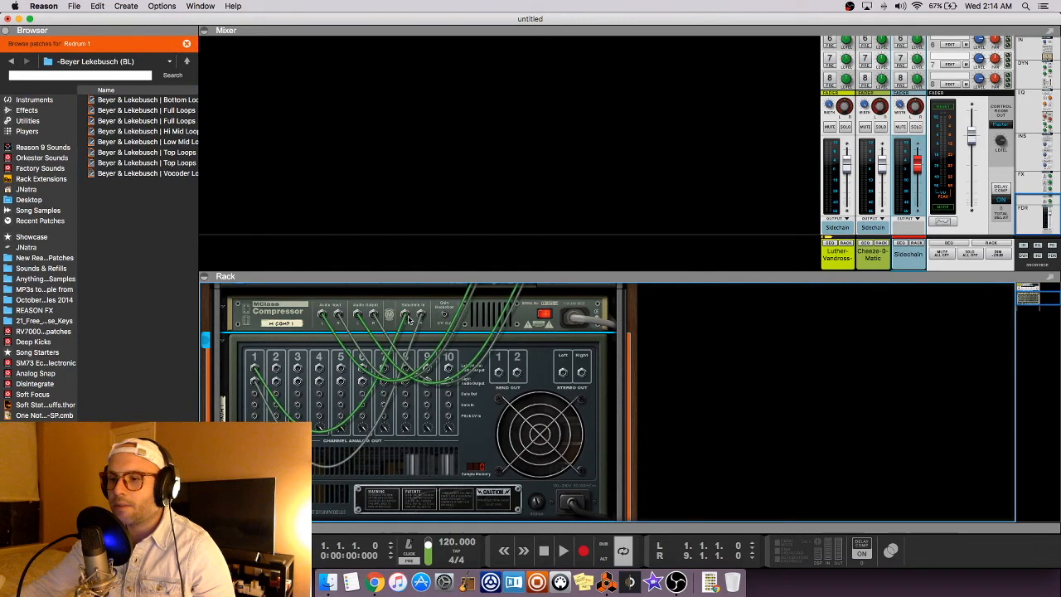
scroll(435, 372, up, 2)
scroll(435, 372, up, 2)
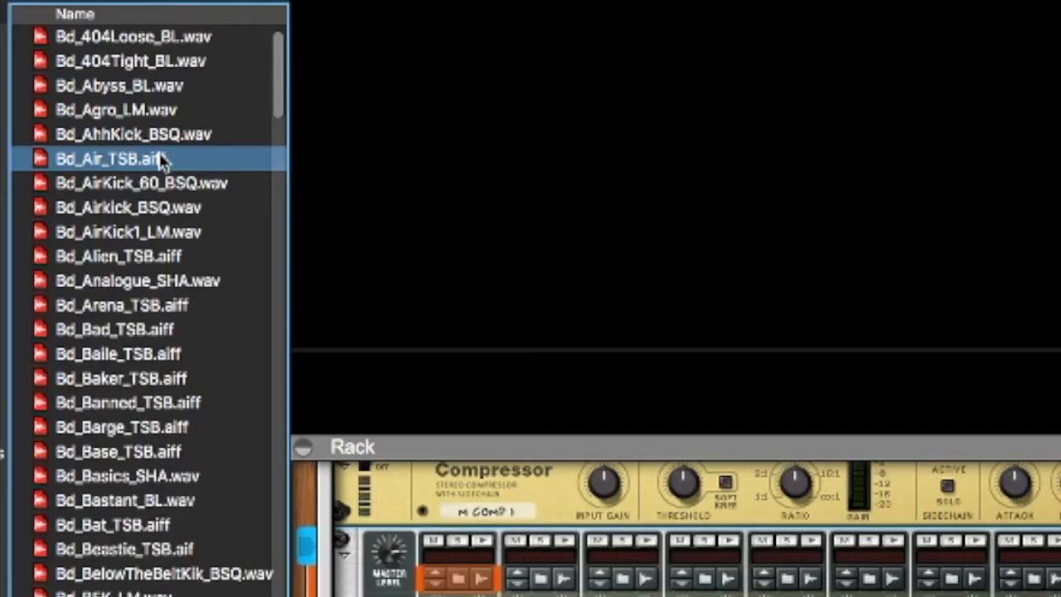
click(146, 174)
key(Down)
key(Down)
key(Down)
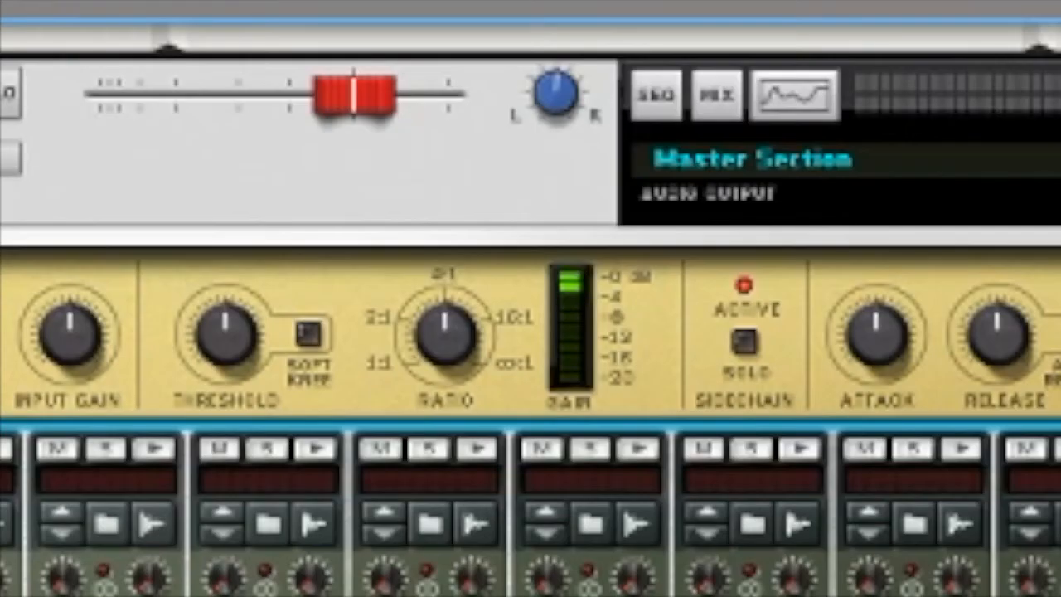
Adjust the threshold and ratio of the MClass Compressor on the Sidechain channel.
drag(230, 332, 291, 365)
drag(426, 359, 400, 319)
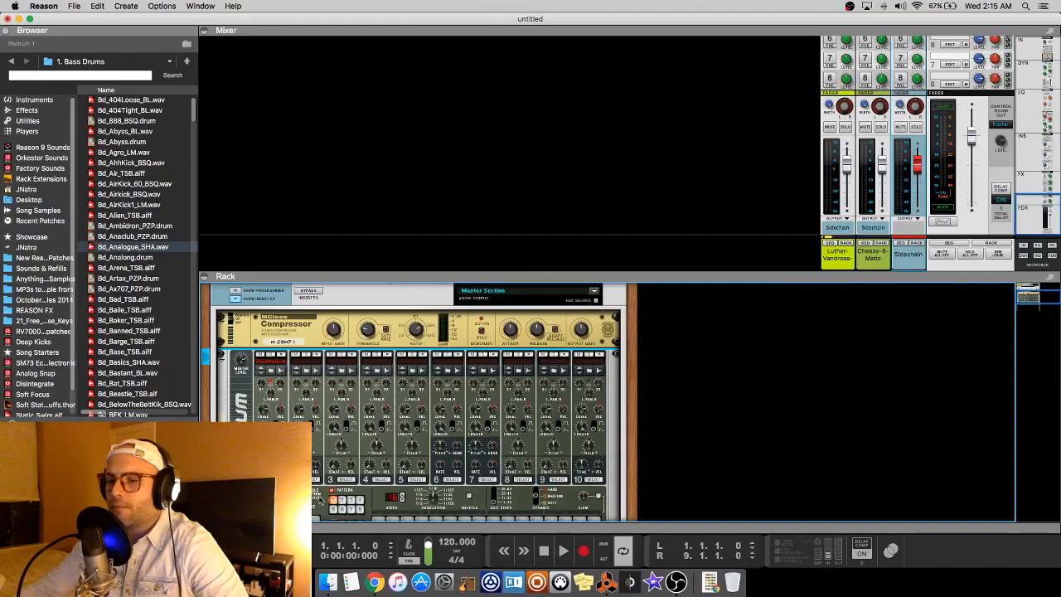
scroll(351, 490, down, 3)
click(379, 423)
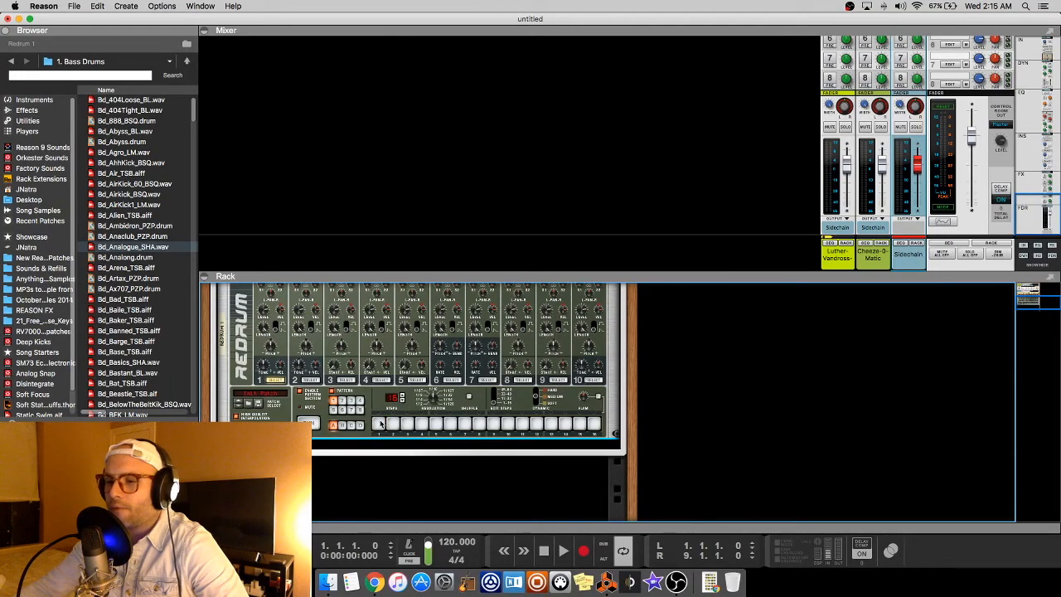
click(436, 425)
click(551, 424)
Set the MClass Compressor's release to 249 ms.
drag(533, 317, 533, 319)
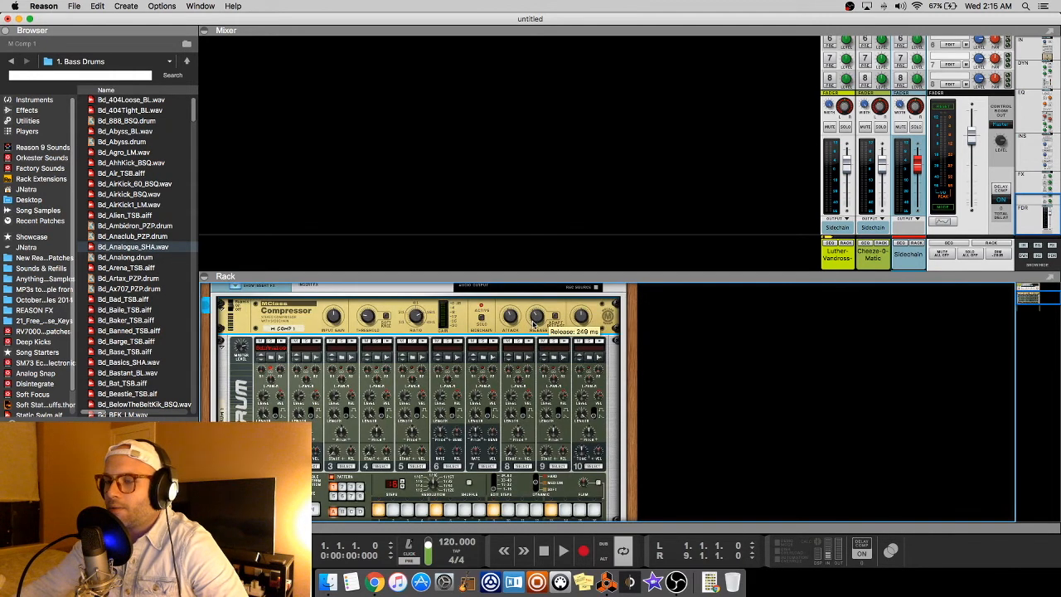
scroll(509, 406, down, 1)
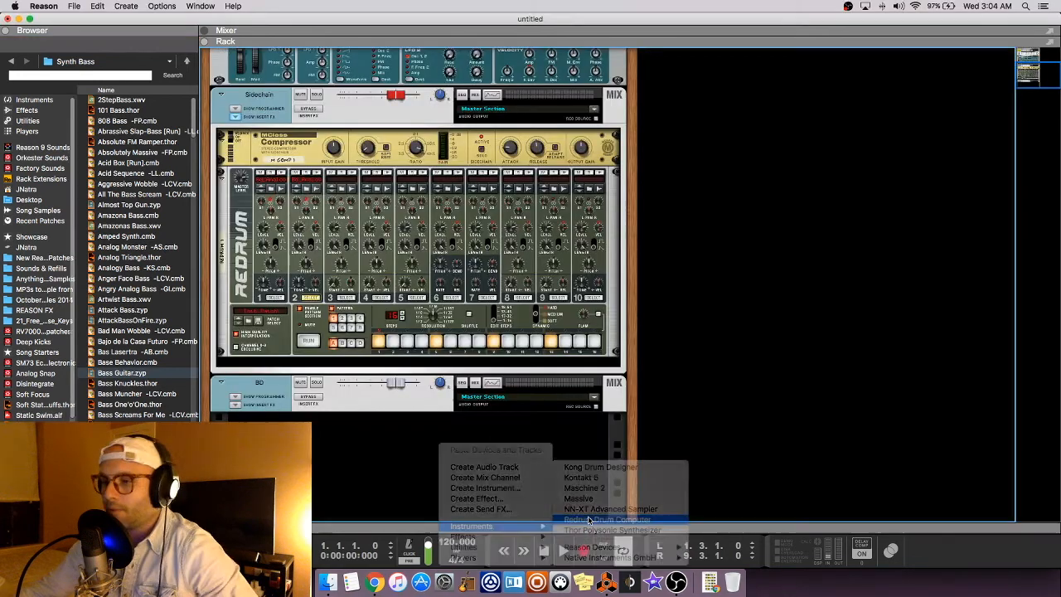
Add a second Redrum Drum Computer for the drums and program its channel 8 on steps 3, 7, 11 and 15.
click(588, 519)
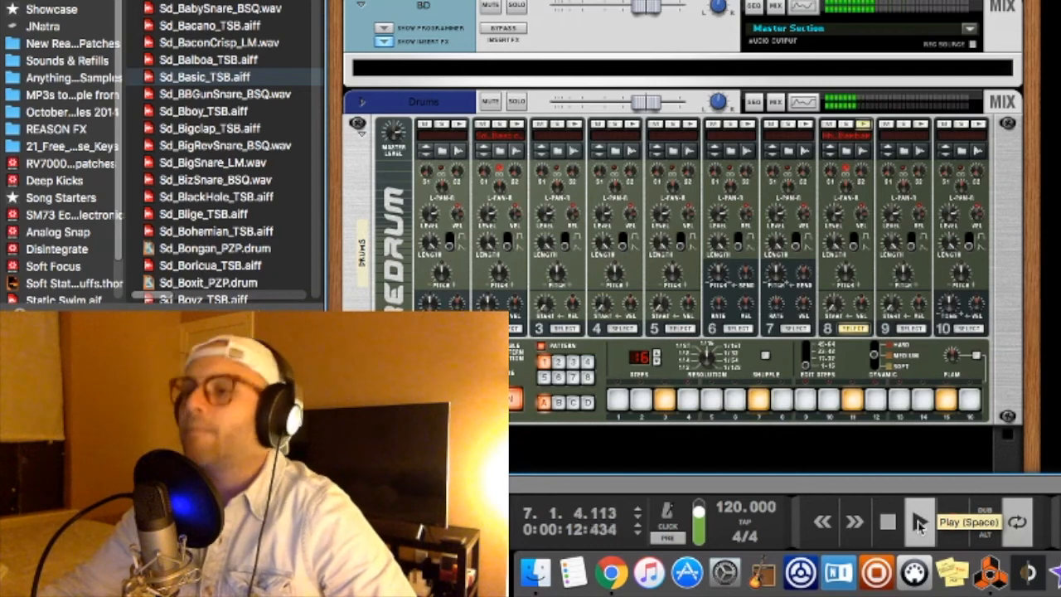
click(665, 398)
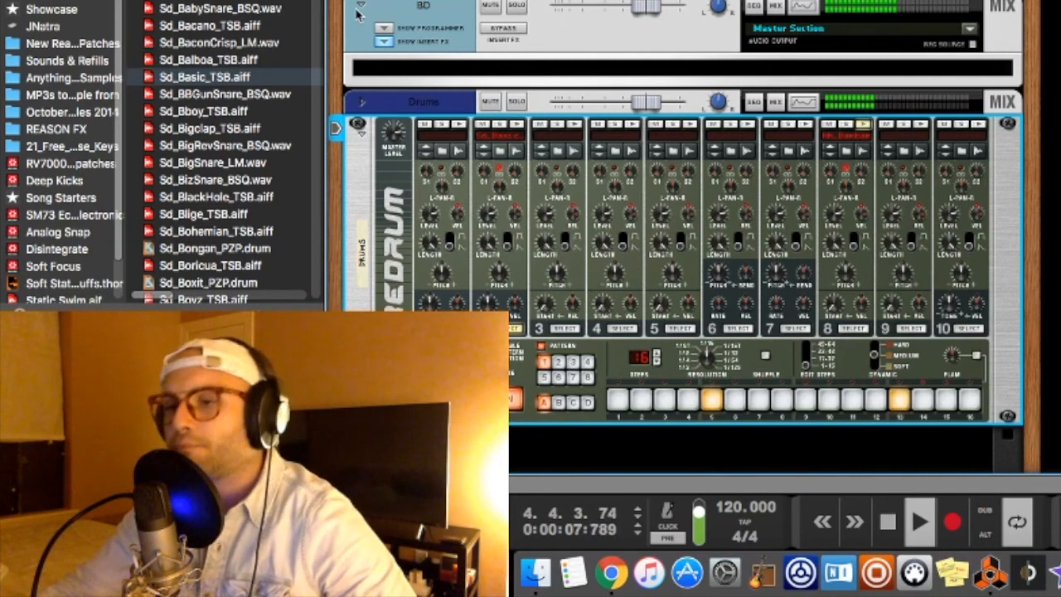
Fold the BD mix channel in the rack and select the Bass Guitar track in the sequencer.
click(360, 7)
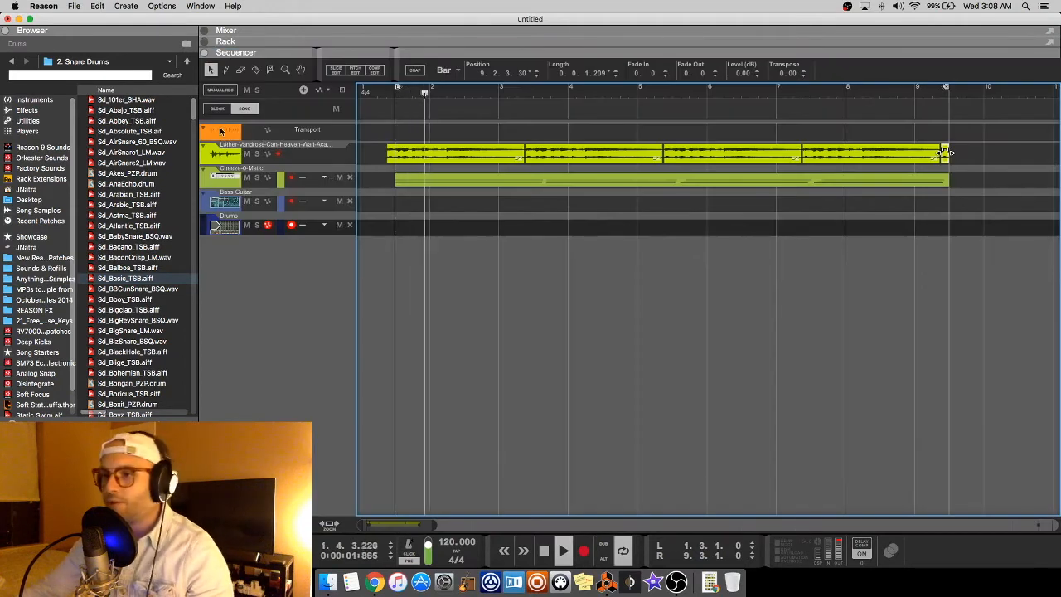
click(225, 201)
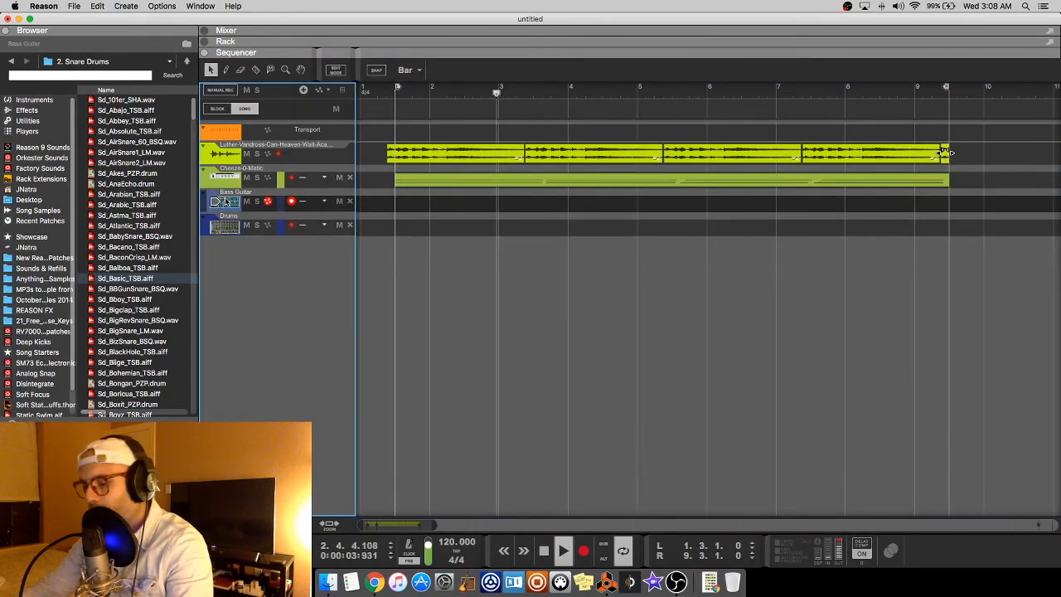